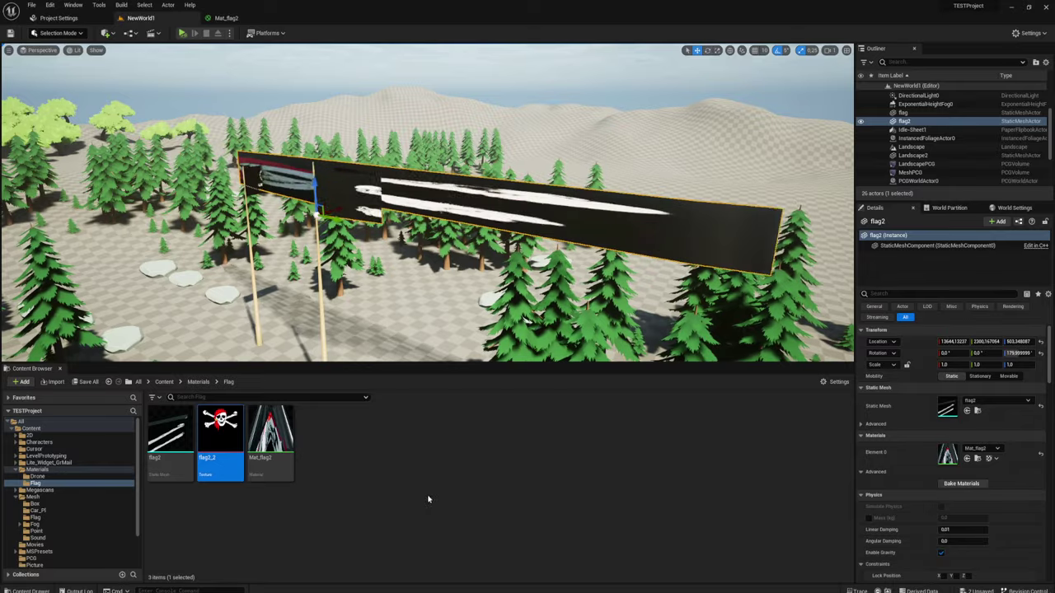
Create a material instance of Mat_flag2 named Mat_flag2_Inst and assign it to the flag2 actor's Element 0 material slot.
right_click(276, 425)
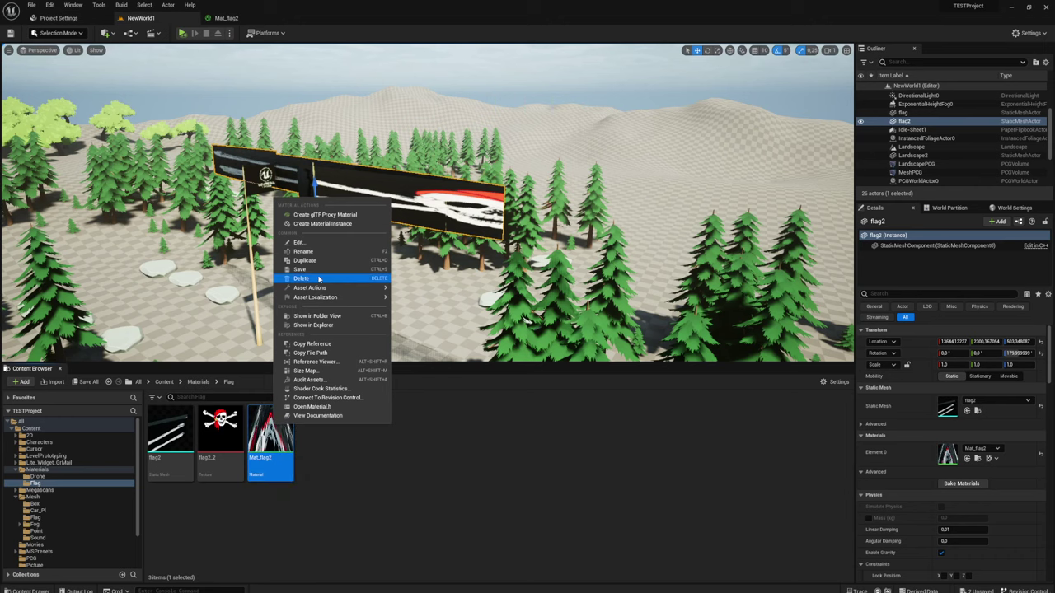
click(315, 224)
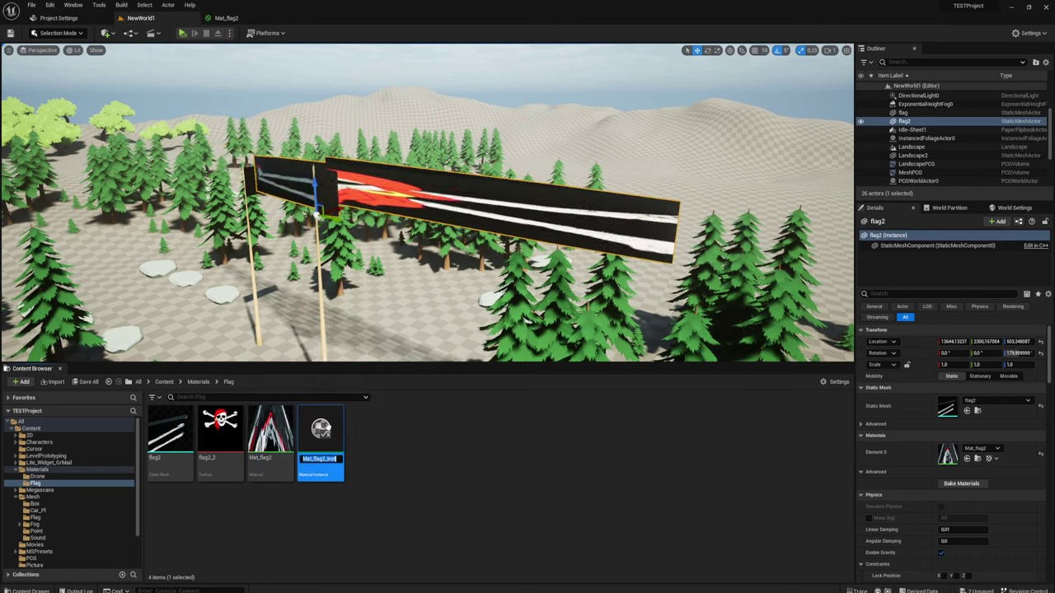
key(Return)
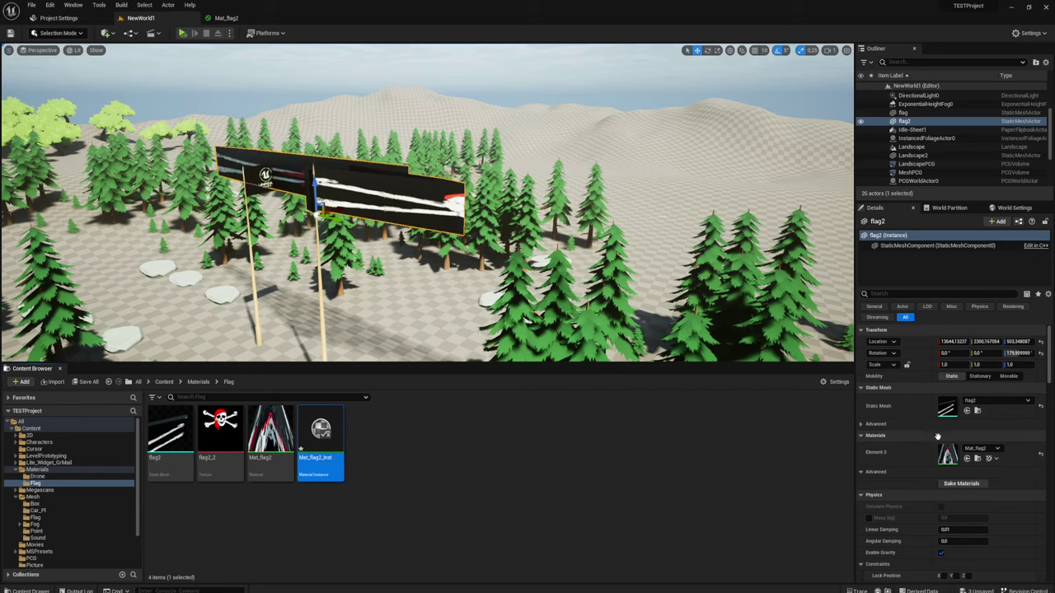
drag(321, 423, 949, 453)
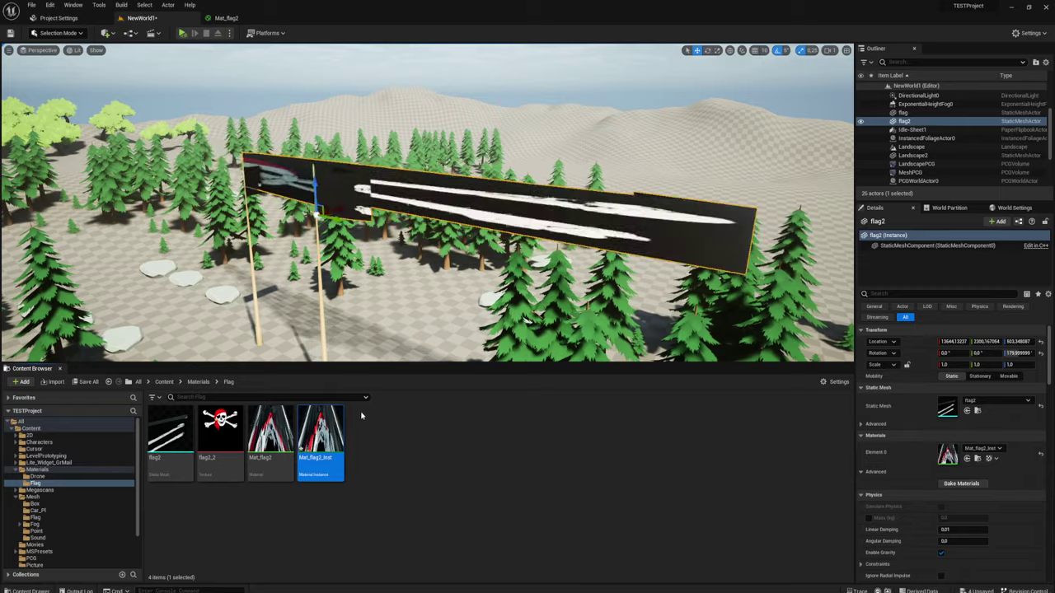
Open Mat_flag2_Inst in an enlarged floating window over the NewWorld1 level, leaving the flag visible behind it.
double_click(315, 441)
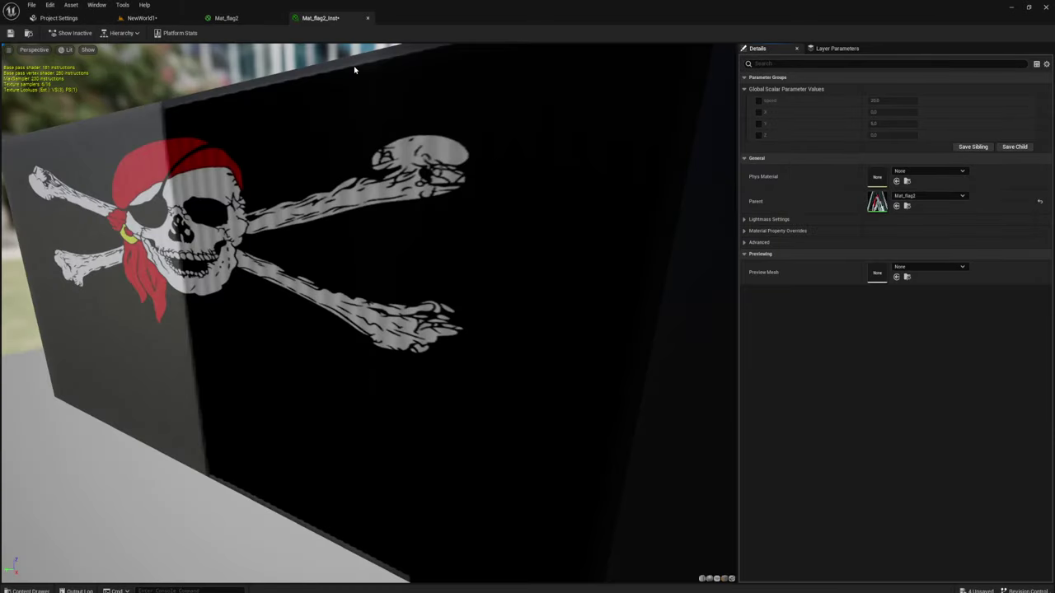
drag(340, 22, 311, 213)
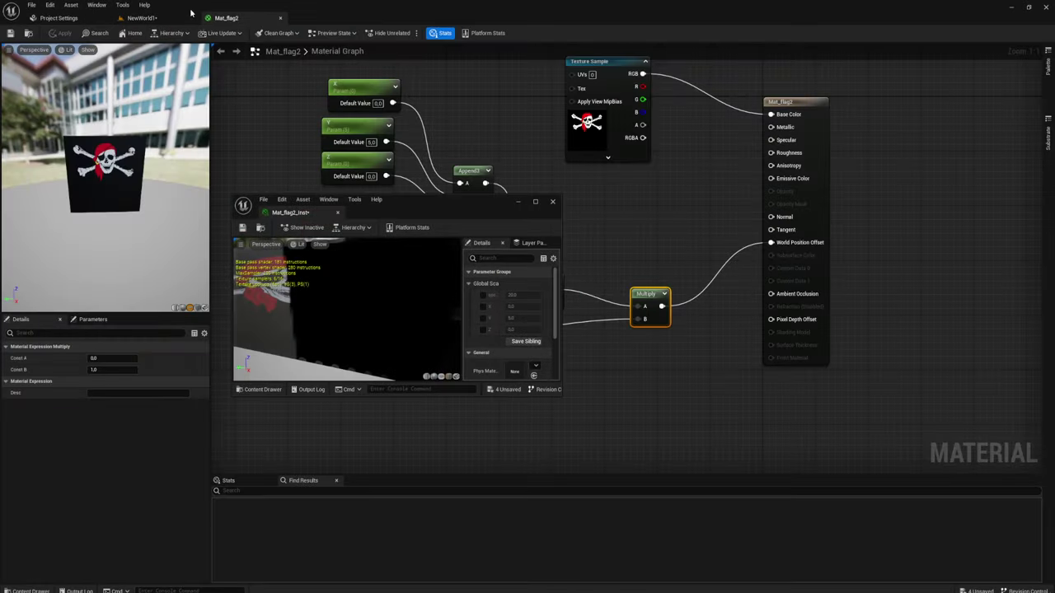
click(164, 18)
drag(432, 204, 267, 242)
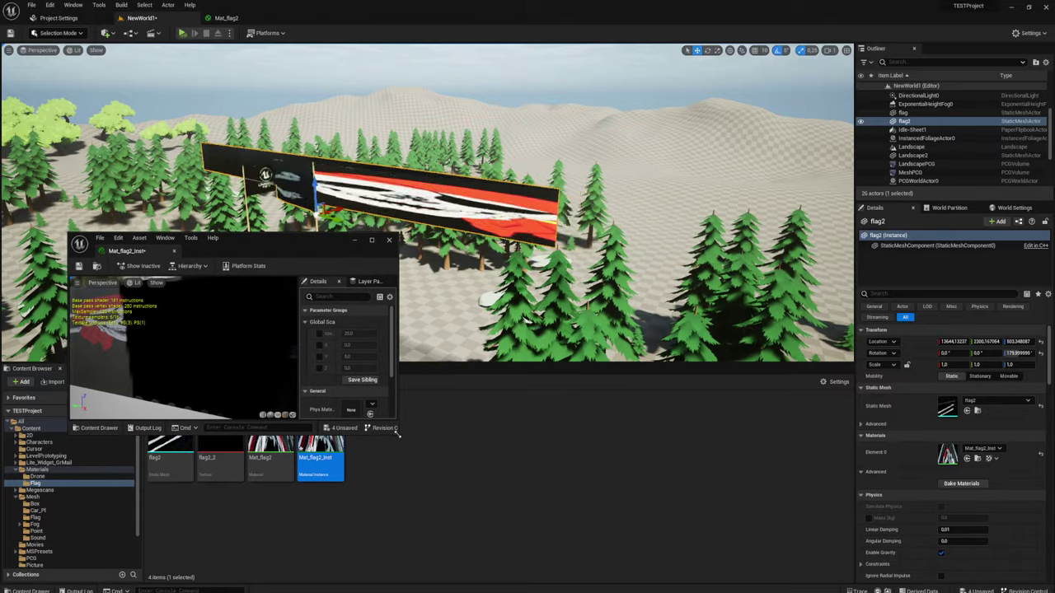
drag(396, 420, 559, 548)
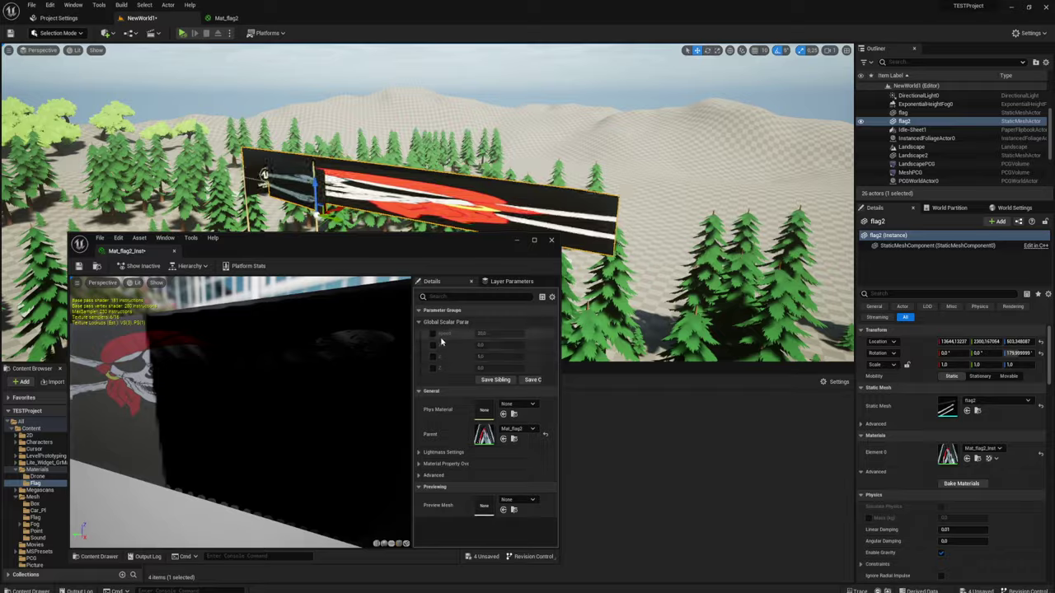
Enable the speed, X, Y and Z scalar parameter overrides in Mat_flag2_Inst and keep its window clear of the flag.
click(433, 333)
click(432, 345)
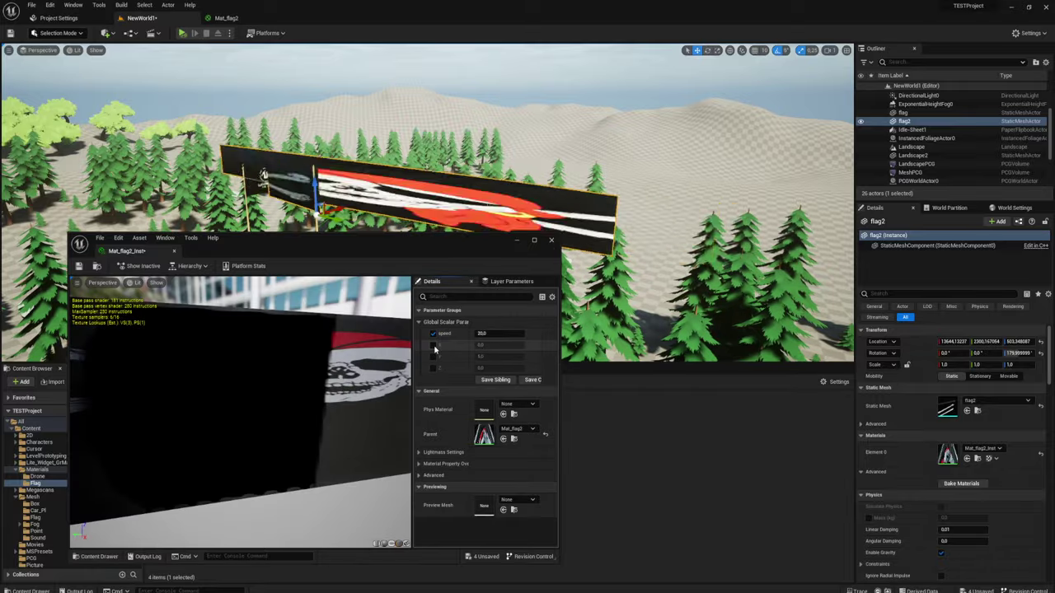
click(433, 356)
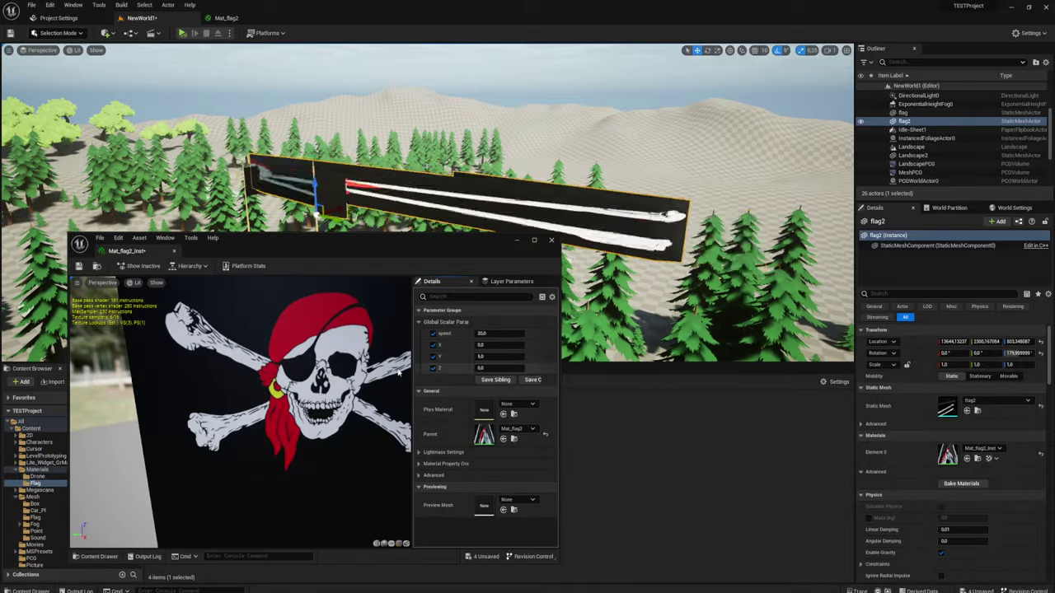
click(432, 368)
drag(374, 252, 338, 273)
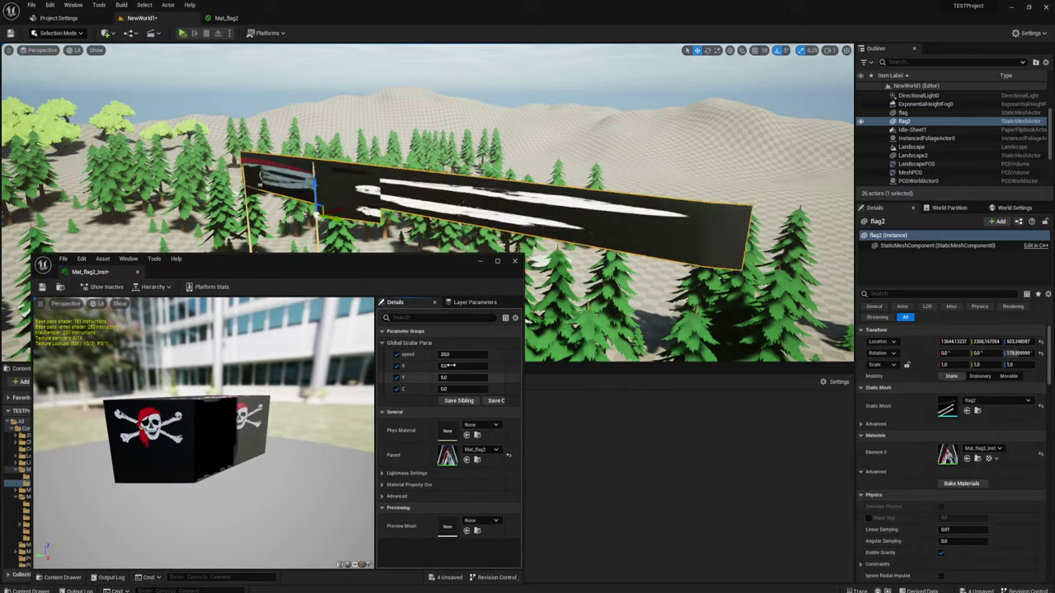
Reduce the material instance's Y parameter to about 0.317 and its speed to 2.
drag(454, 354, 420, 353)
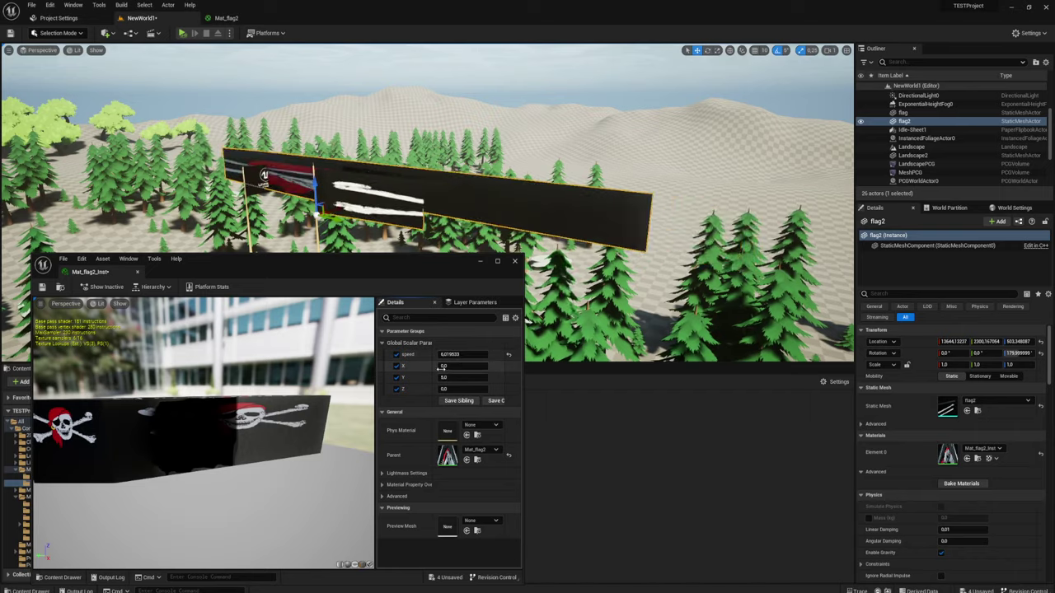
mouse_move(455, 377)
mouse_down()
mouse_move(420, 378)
mouse_move(453, 377)
mouse_up()
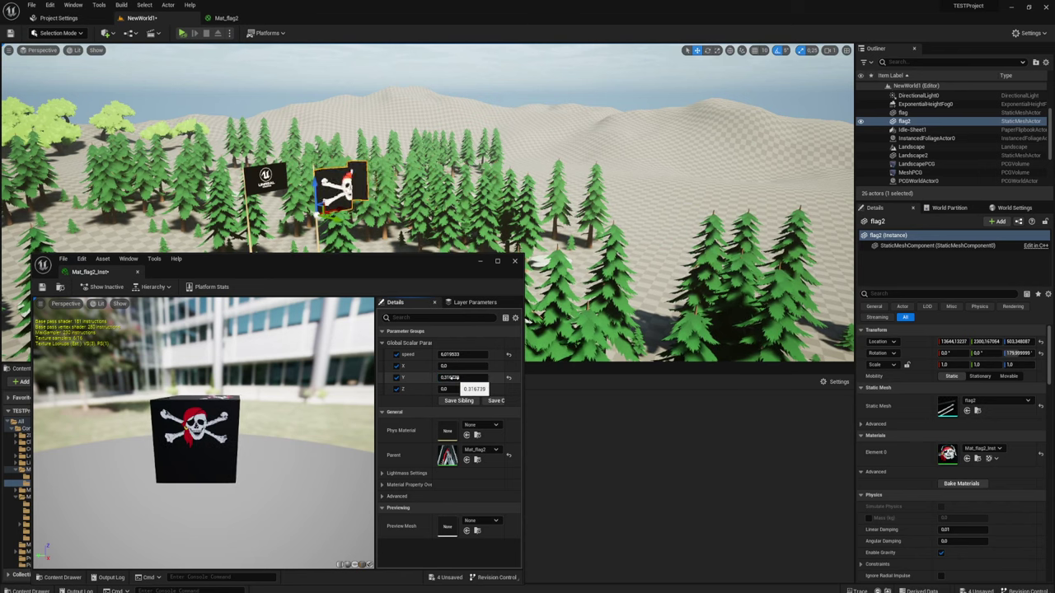
click(463, 355)
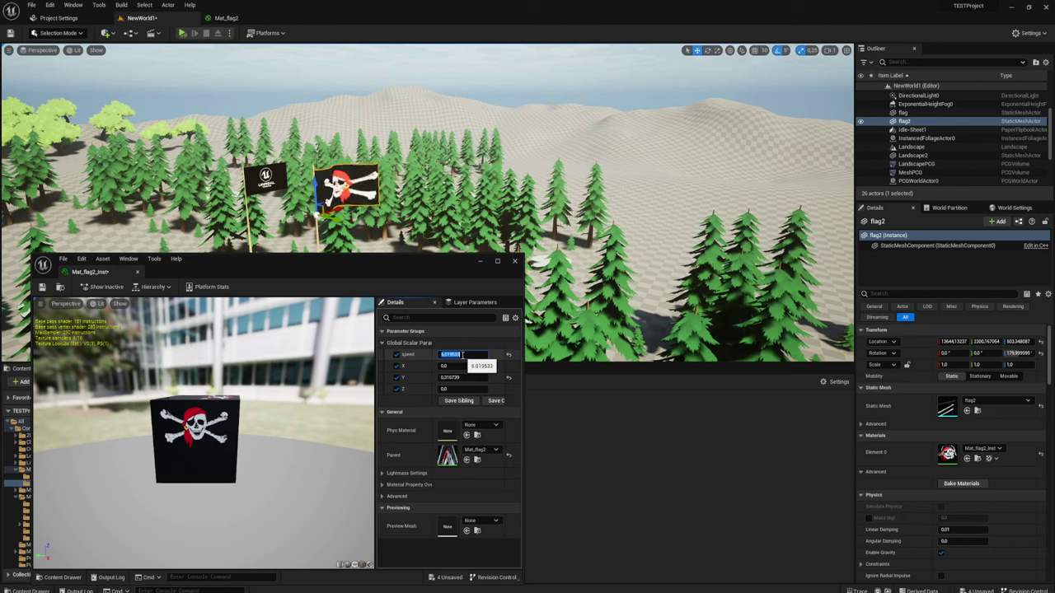
text(2)
key(Return)
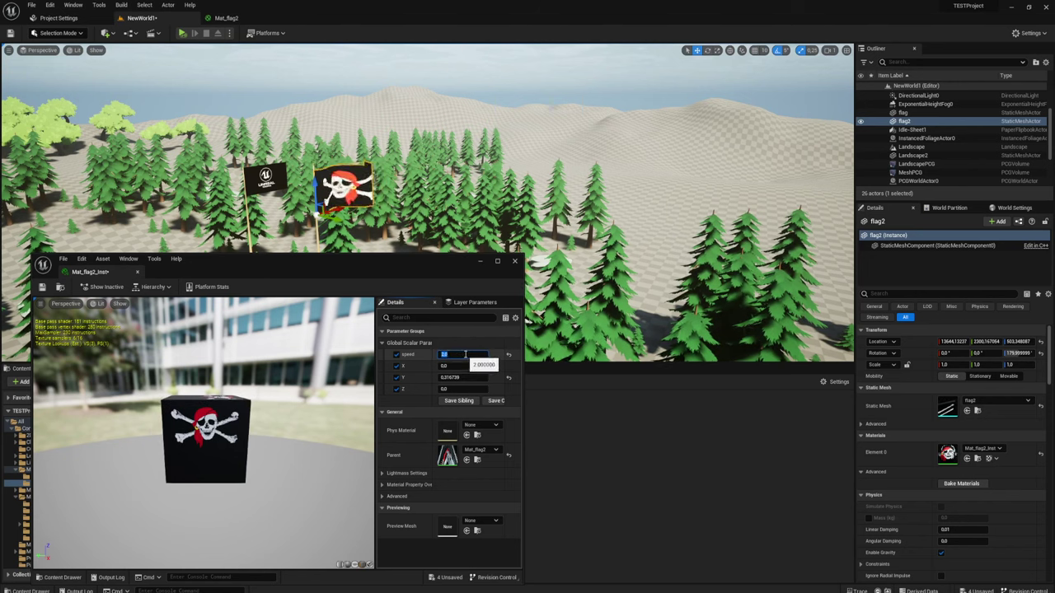
Set the material instance's speed parameter to -2 and its Y parameter to 0.15.
text(-)
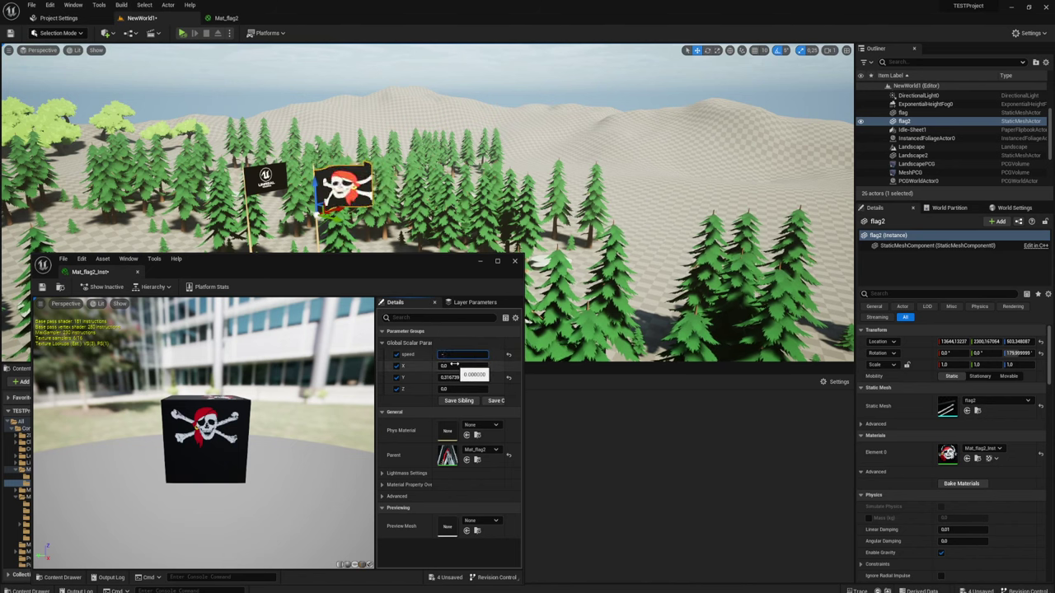
text(2)
key(Return)
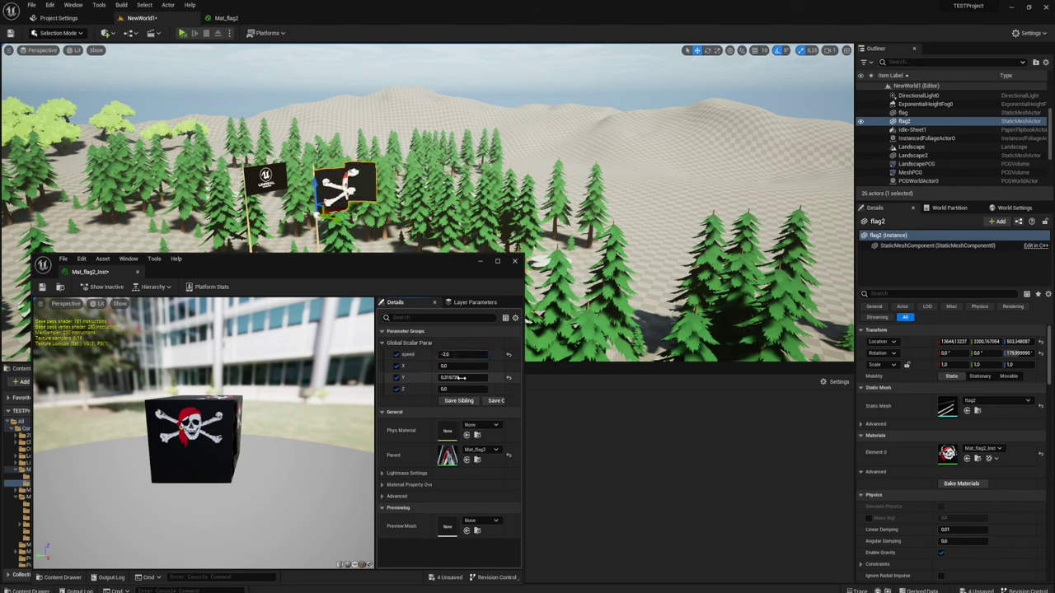
click(462, 377)
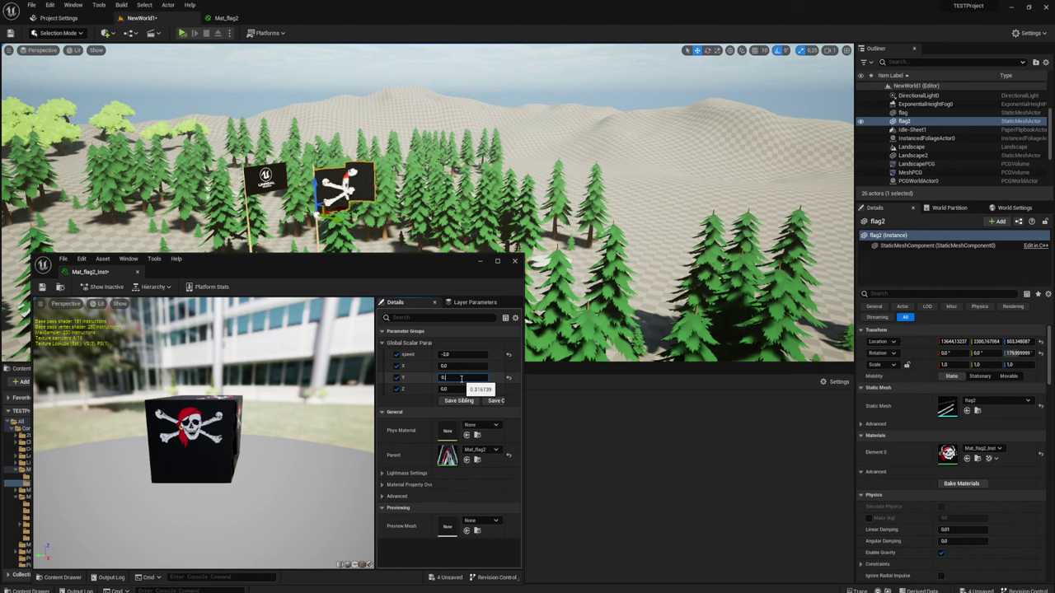
text(0.15)
key(Return)
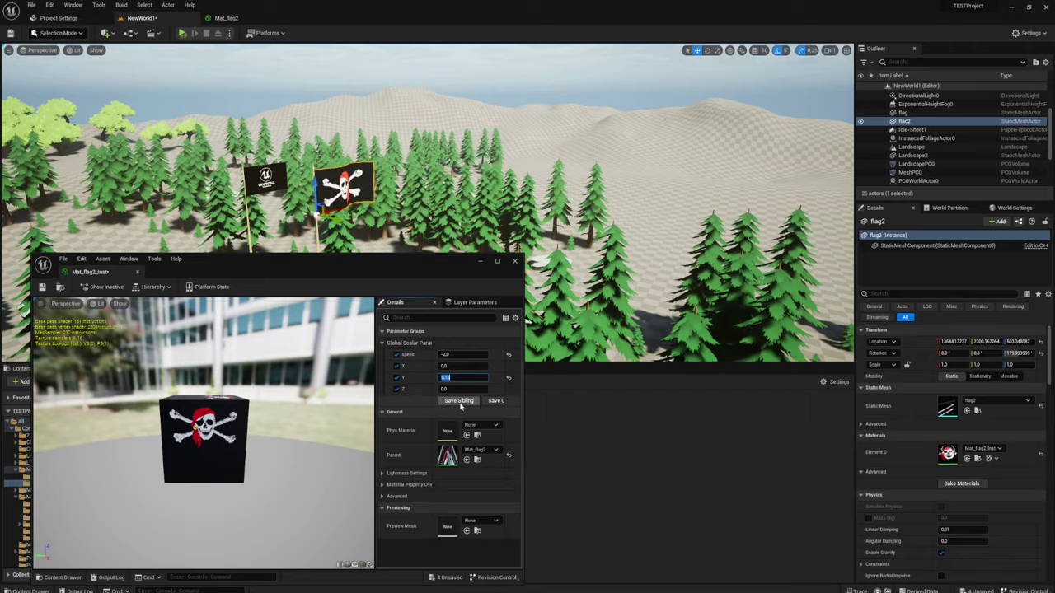
Fine-tune the Y parameter of Mat_flag2_Inst to about 0.182 while checking the flag's wave from above.
key(w)
right_drag(401, 224, 338, 156)
key(f)
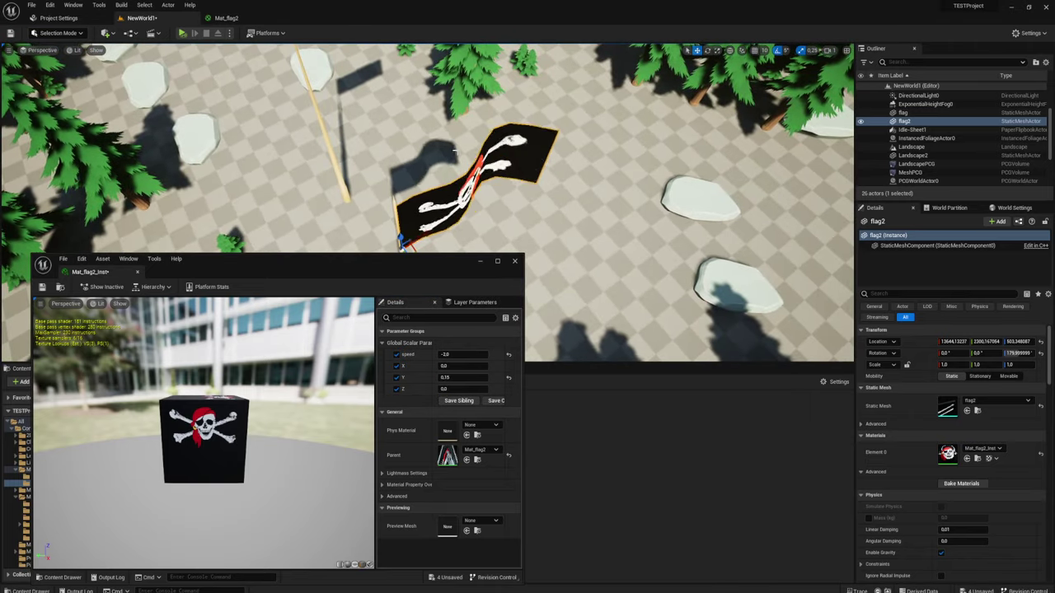
click(476, 375)
text(0.454)
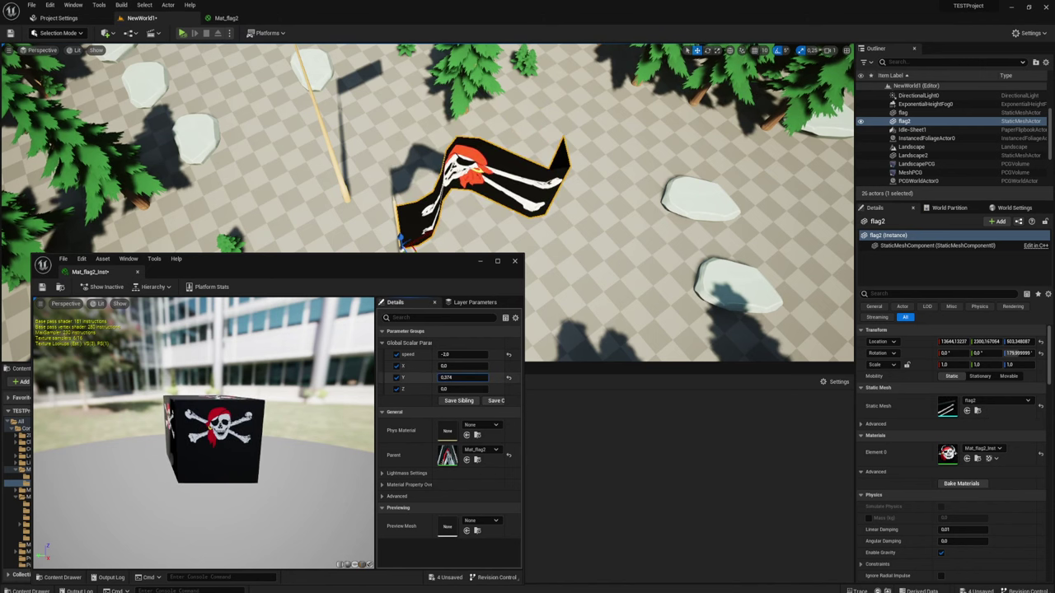
mouse_move(476, 377)
mouse_down()
mouse_move(515, 377)
mouse_move(414, 377)
mouse_move(495, 377)
mouse_up()
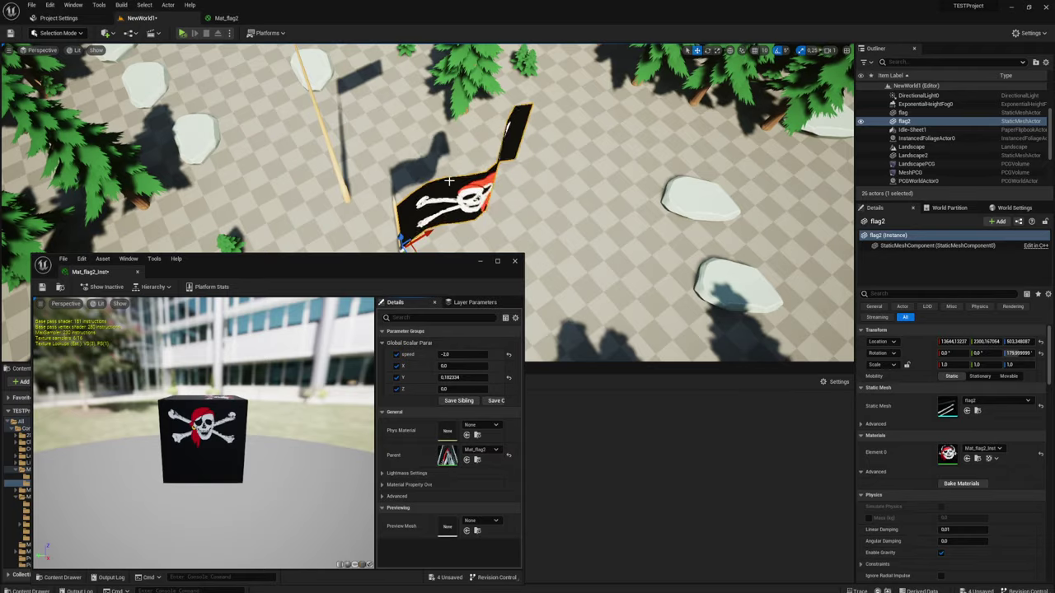
Run the level in the editor and examine how both flags wave side by side.
key(f)
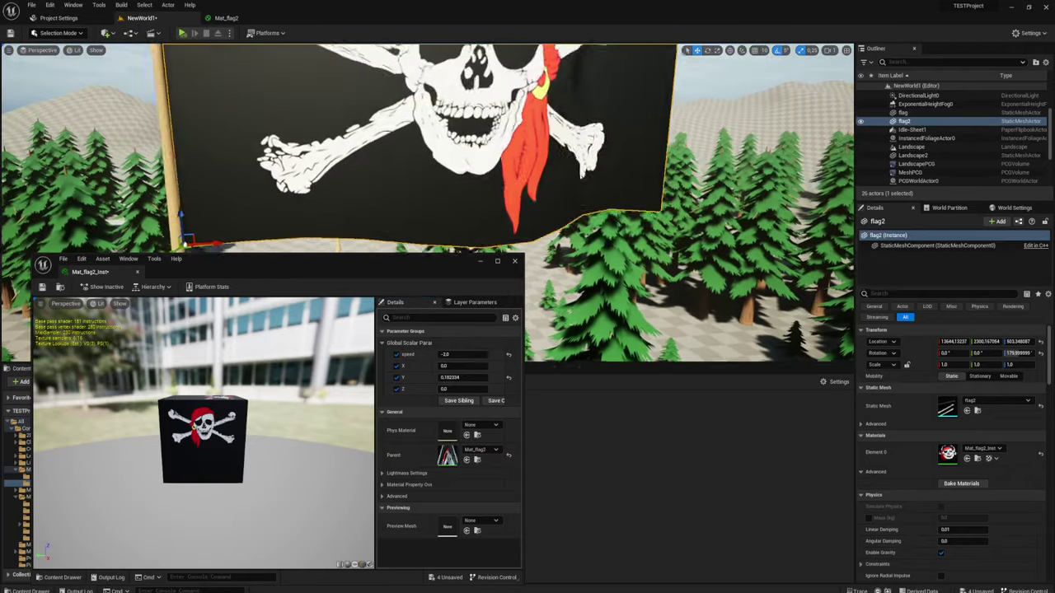
right_drag(627, 182, 569, 177)
mouse_move(483, 171)
right_down()
mouse_move(527, 185)
mouse_move(483, 171)
right_up()
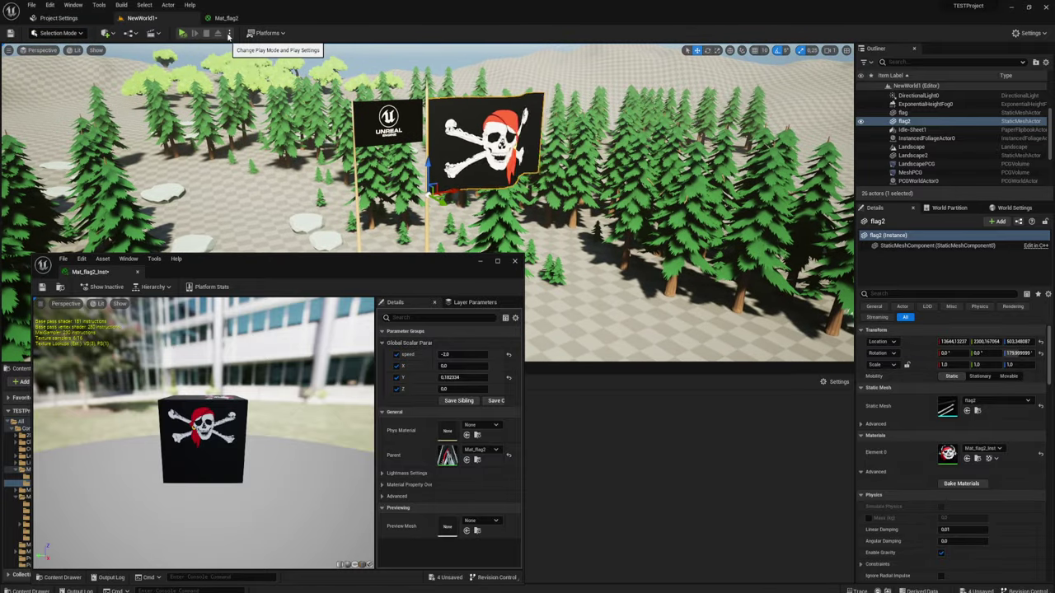
click(182, 33)
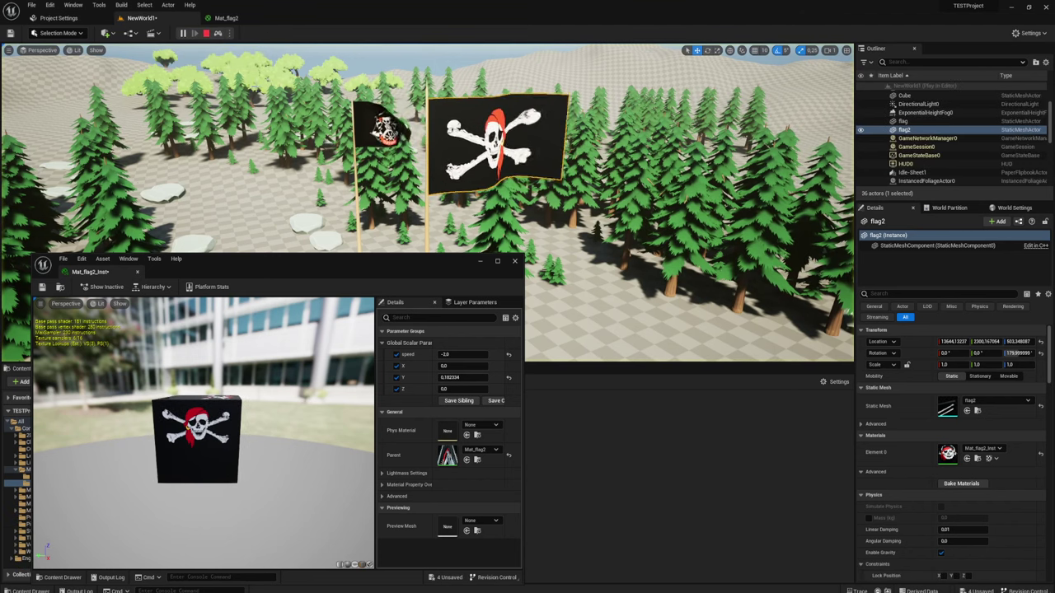
mouse_move(495, 173)
right_down()
mouse_move(517, 183)
mouse_move(505, 173)
right_up()
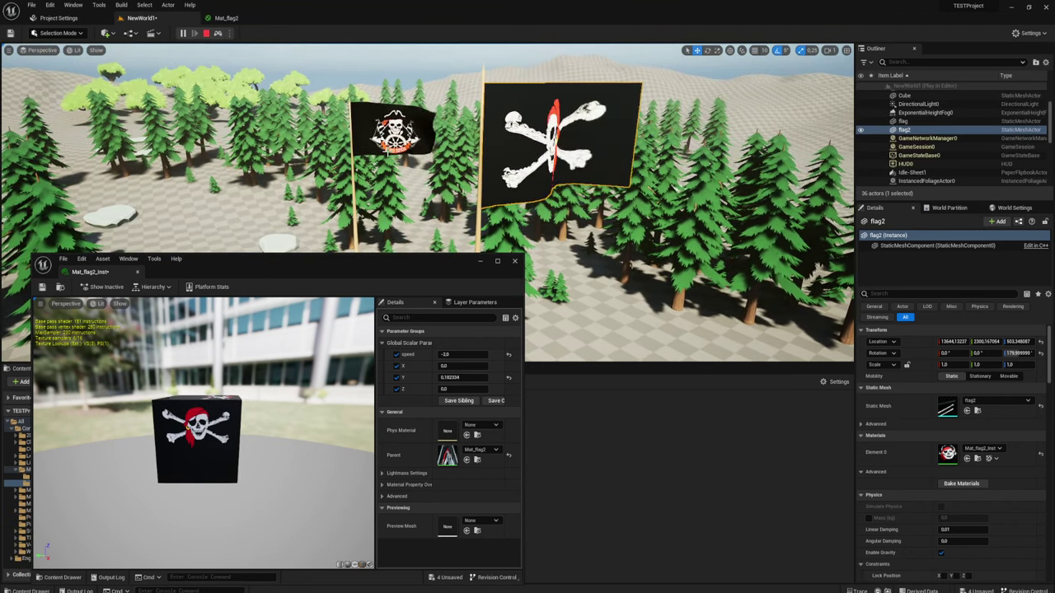
Close Mat_flag2_Inst and reopen it in a resized floating window beside the running level's pirate flag.
click(515, 262)
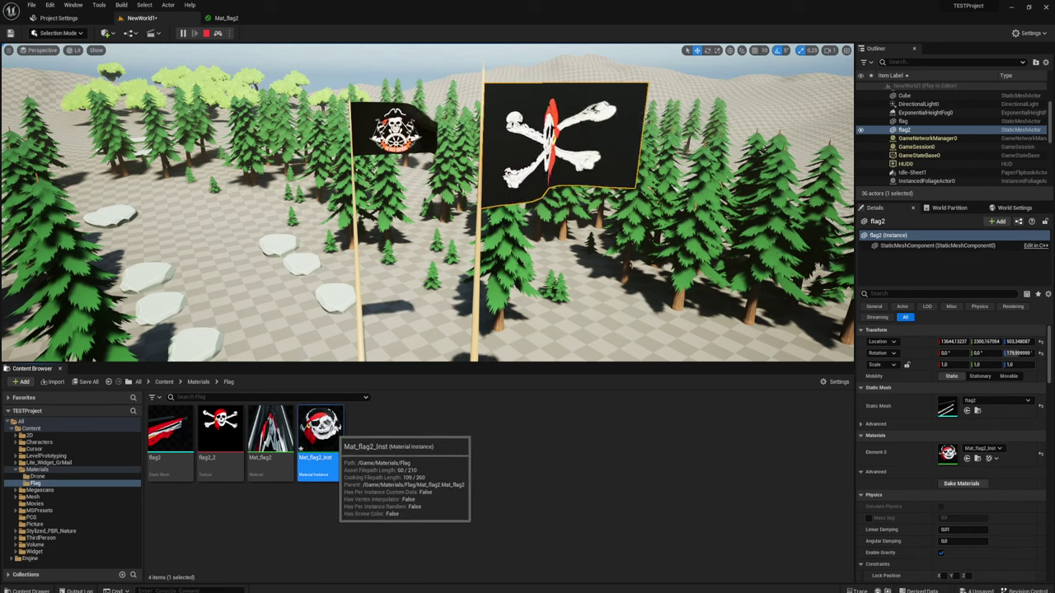
double_click(323, 433)
drag(327, 17, 202, 227)
click(156, 20)
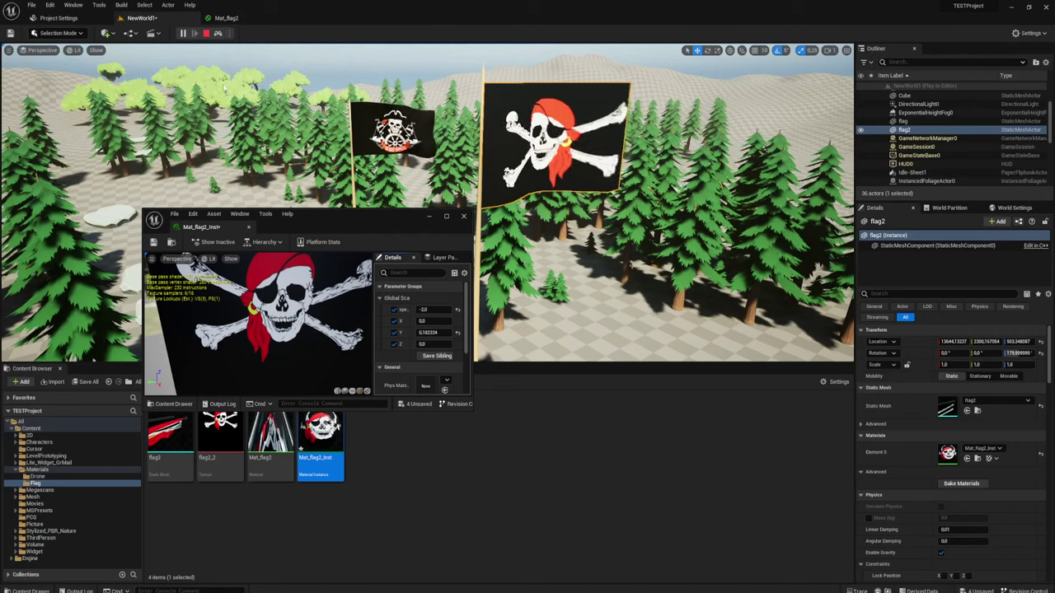
drag(335, 210, 255, 203)
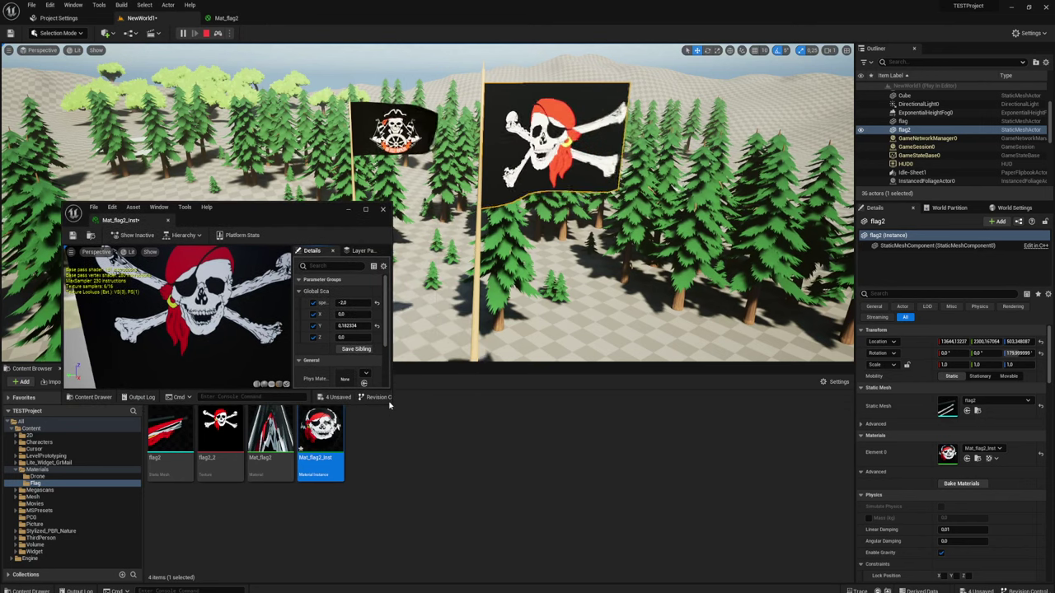
drag(392, 406, 451, 502)
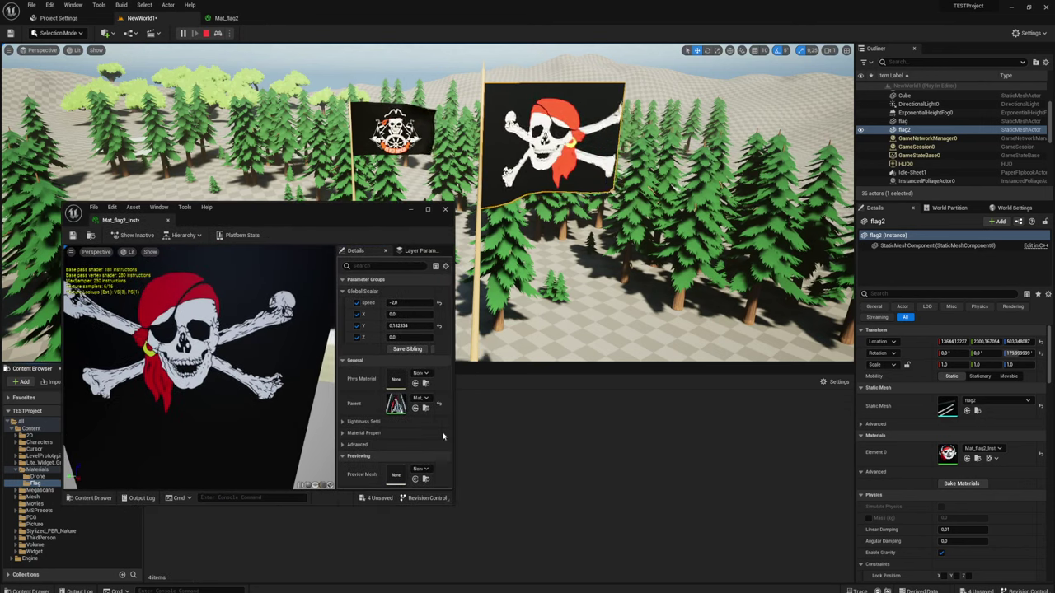
drag(350, 209, 291, 213)
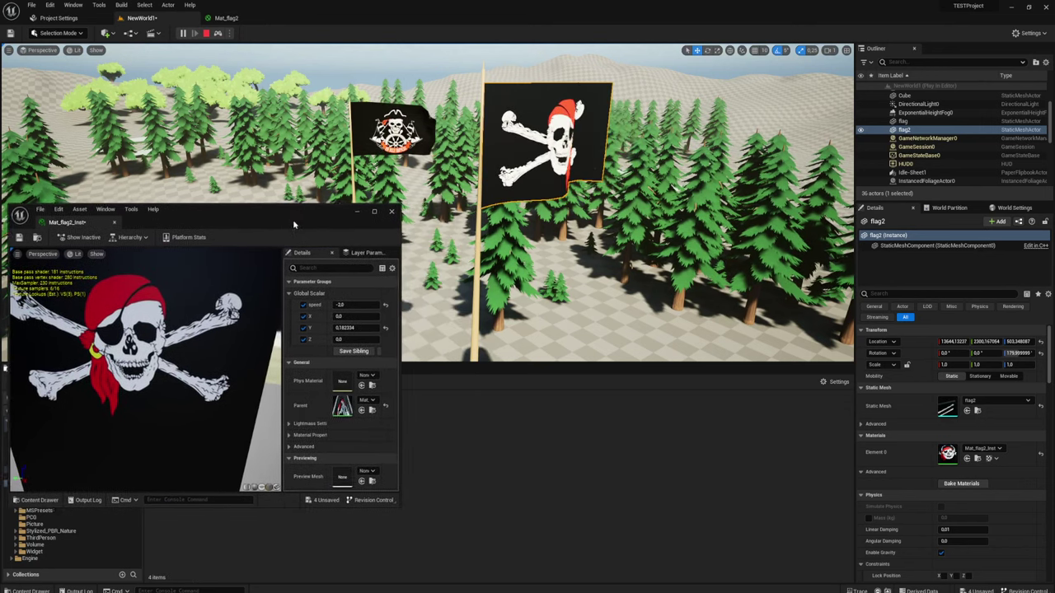
Raise the Z parameter of Mat_flag2_Inst to about 0.164 and check the vertical waving on the pirate flag.
click(349, 340)
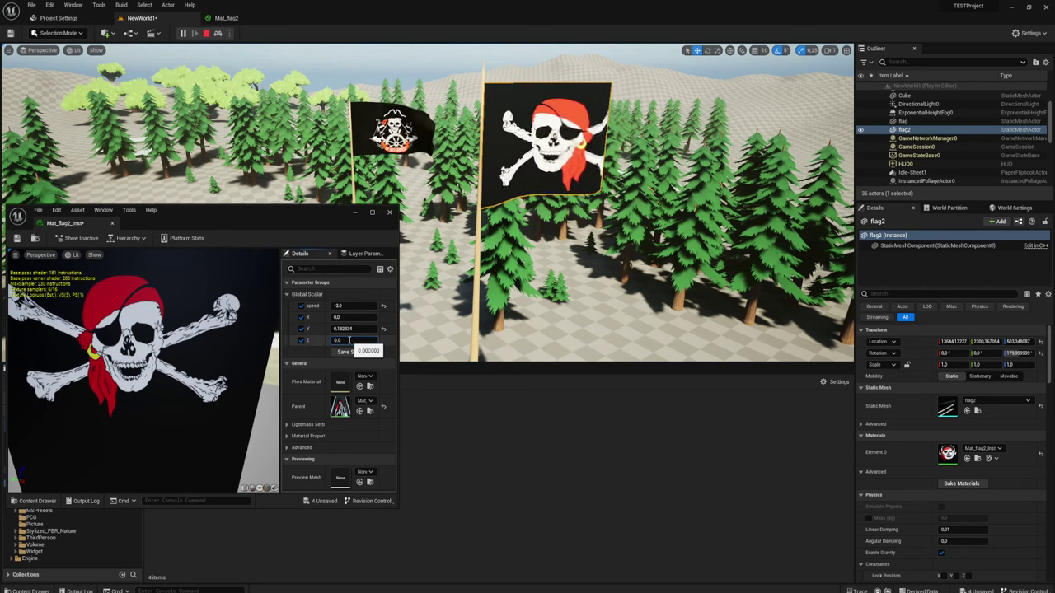
text(1)
key(Return)
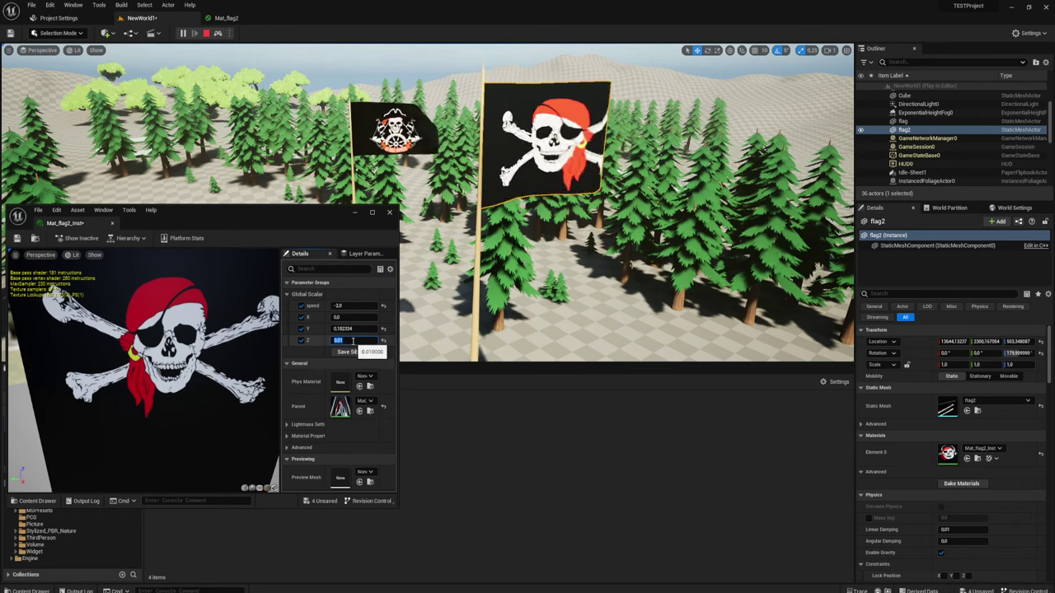
click(318, 358)
drag(348, 341, 387, 341)
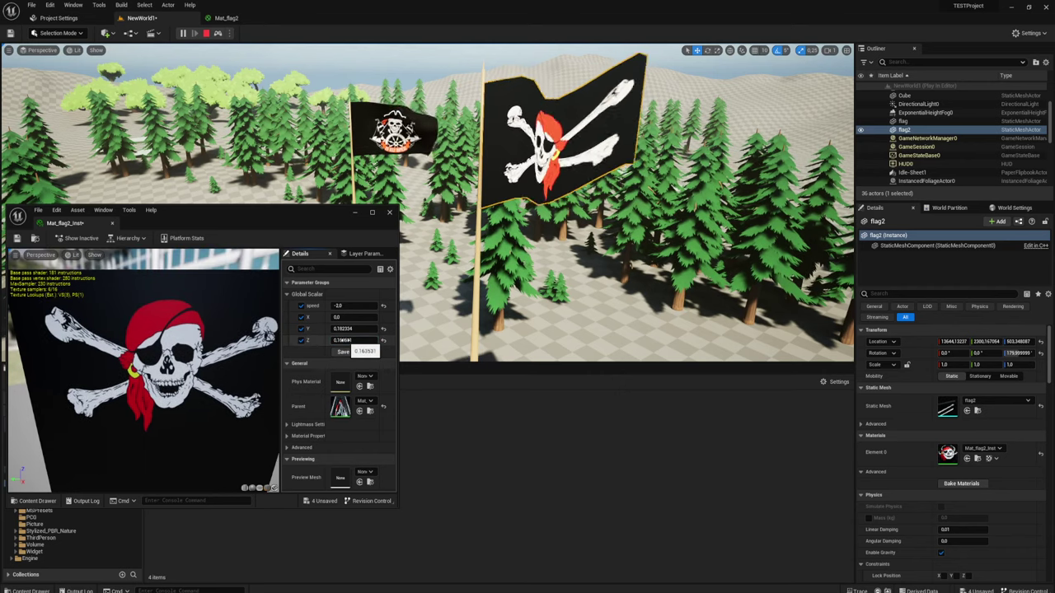
key(d)
right_drag(610, 239, 511, 226)
key(a)
key(d)
key(d)
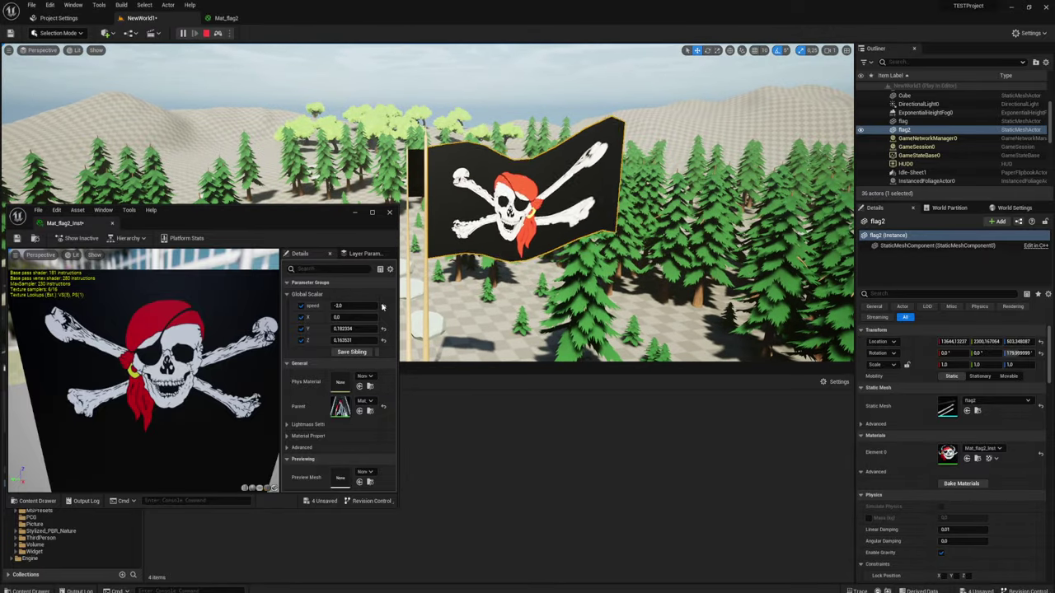
Try X parameter values between about 0.094 and -0.742 in Mat_flag2_Inst and reset X to 0.0.
drag(350, 319, 354, 319)
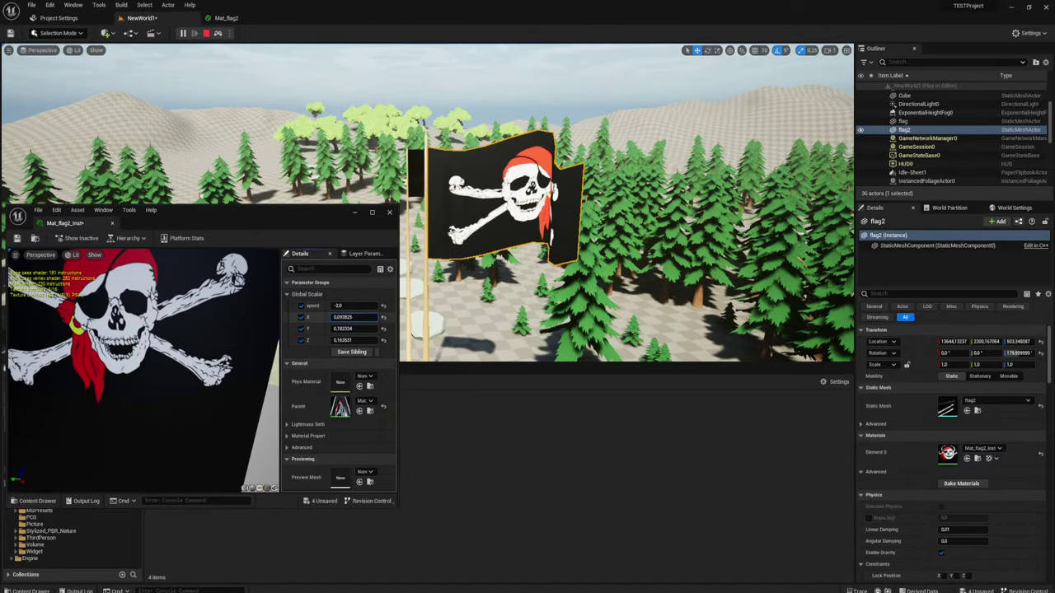
right_drag(453, 277, 367, 294)
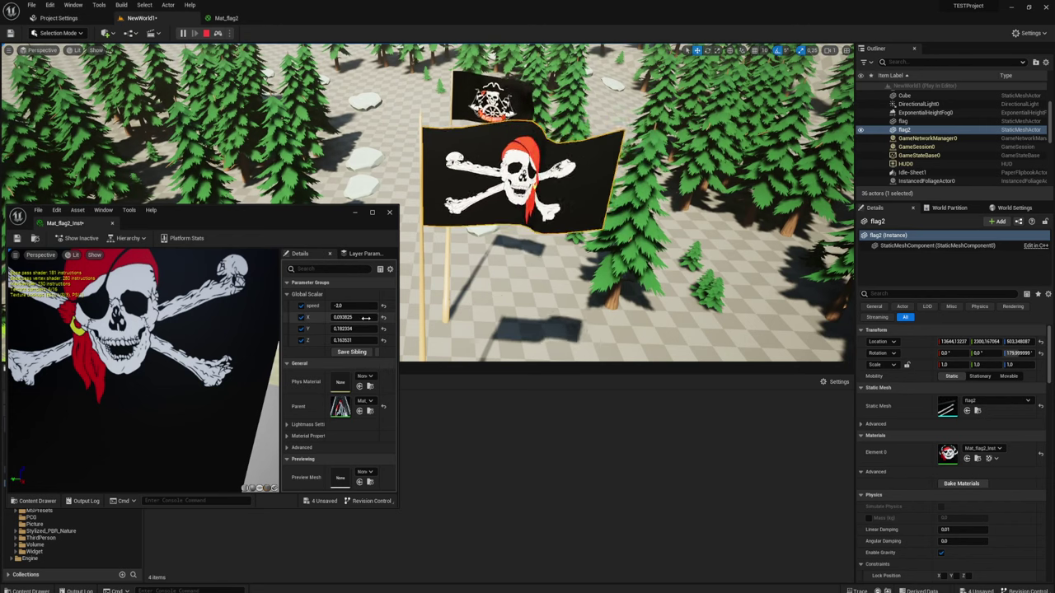
mouse_move(363, 317)
mouse_down()
mouse_move(334, 317)
mouse_move(366, 317)
mouse_up()
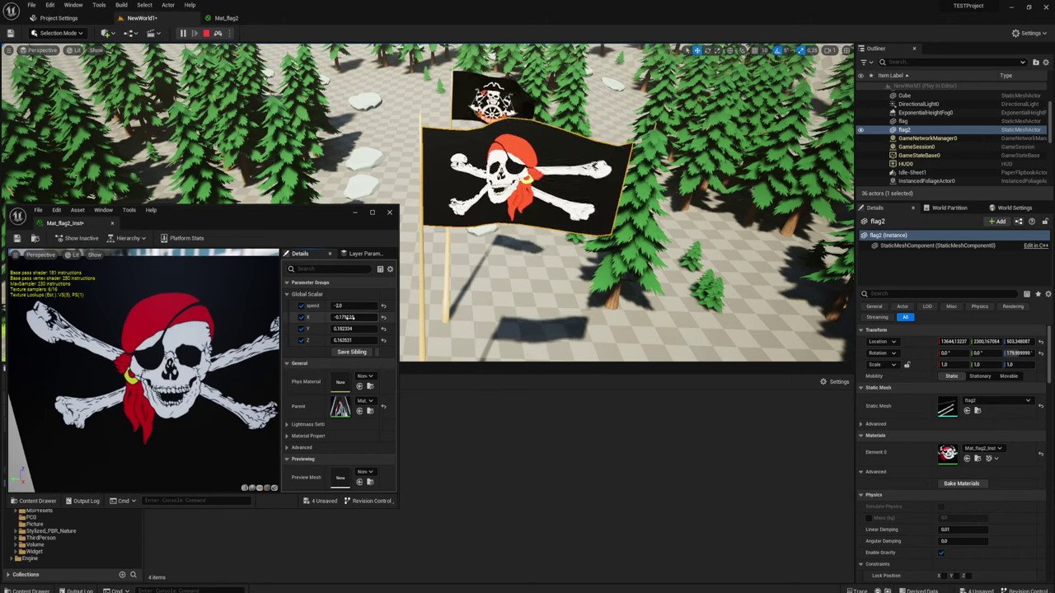
drag(355, 317, 359, 317)
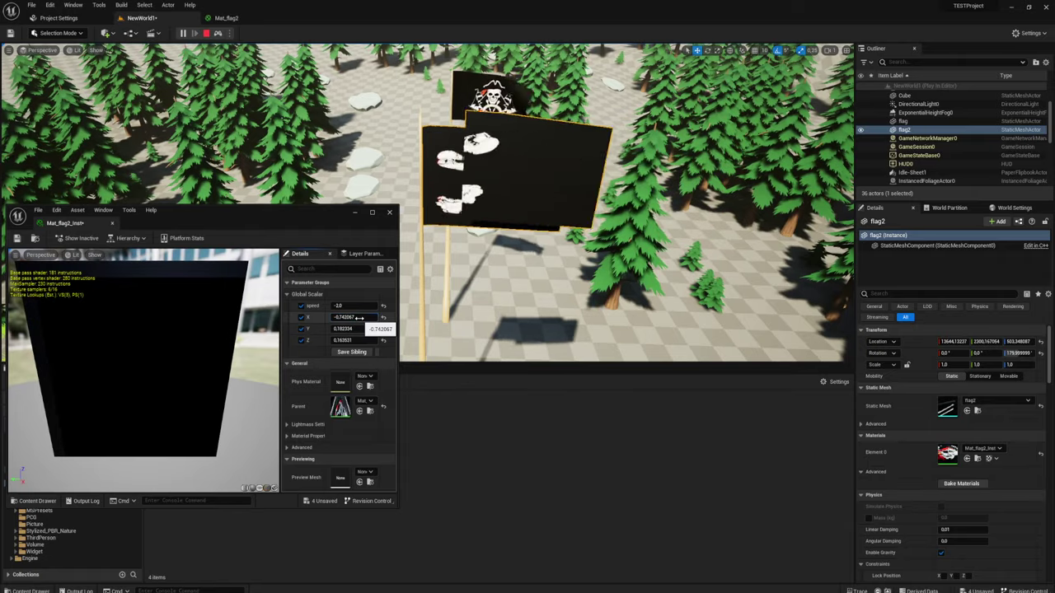
mouse_move(510, 247)
right_down()
mouse_move(461, 235)
mouse_move(495, 280)
mouse_move(502, 260)
right_up()
mouse_move(469, 176)
right_down()
mouse_move(432, 183)
mouse_move(469, 177)
right_up()
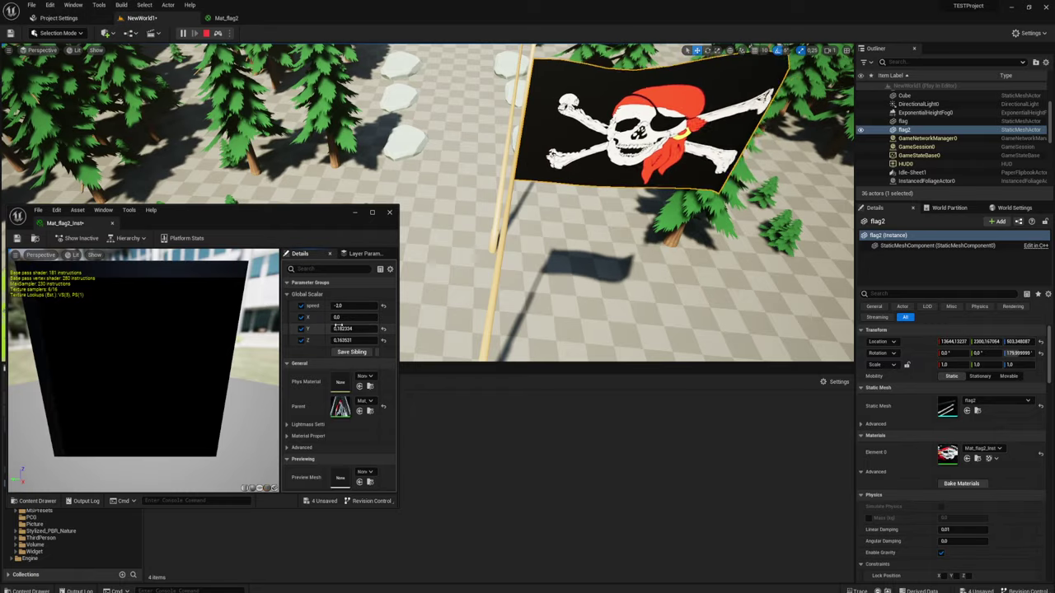
Check the pirate flag's wave from other angles and lower the Z parameter of Mat_flag2_Inst to about 0.062.
mouse_move(612, 170)
right_down()
mouse_move(611, 115)
mouse_move(611, 170)
right_up()
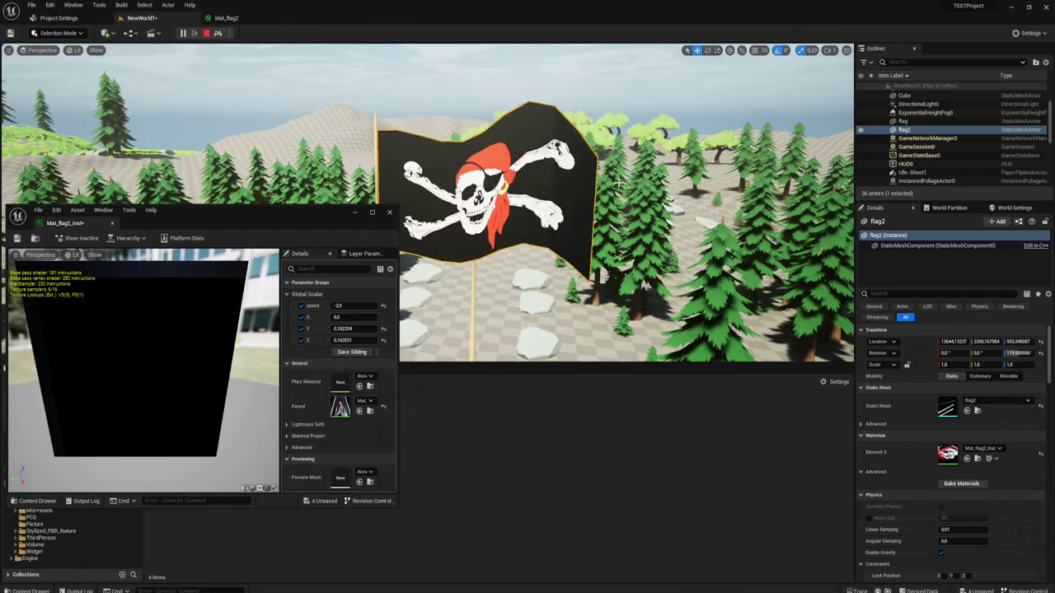
right_drag(508, 180, 544, 198)
mouse_move(360, 341)
mouse_down()
mouse_move(305, 341)
mouse_move(402, 340)
mouse_move(344, 340)
mouse_up()
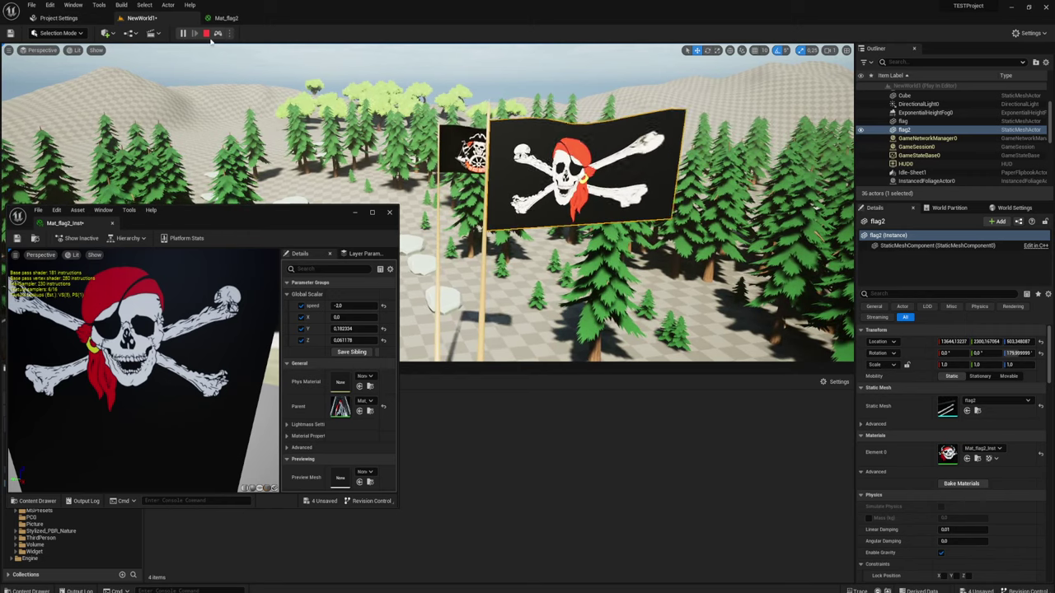
Close Mat_flag2_Inst and replace the running simulation with a play session in the selected viewport.
click(391, 212)
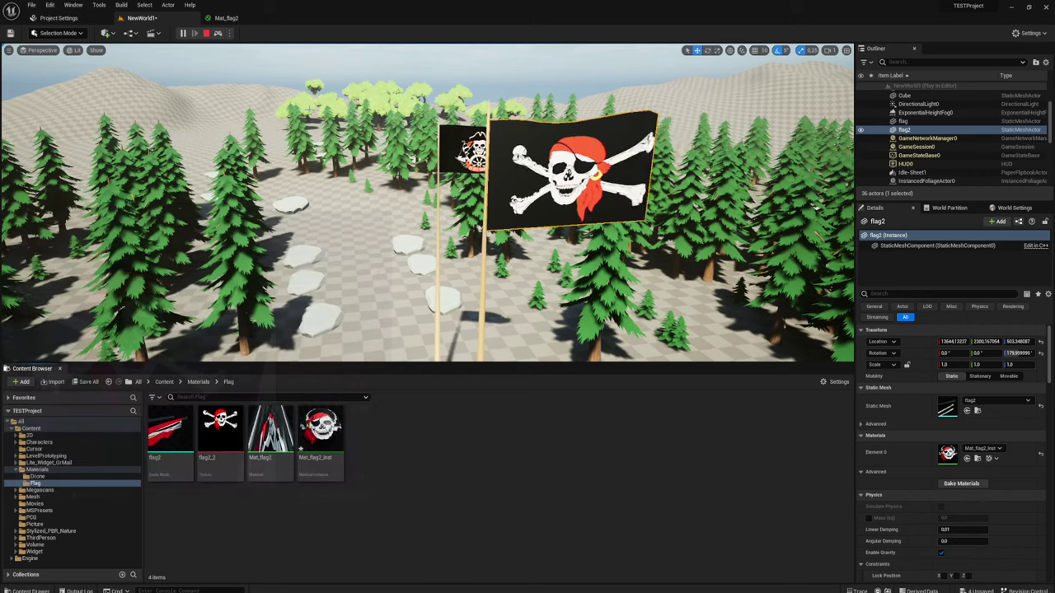
click(206, 34)
click(229, 33)
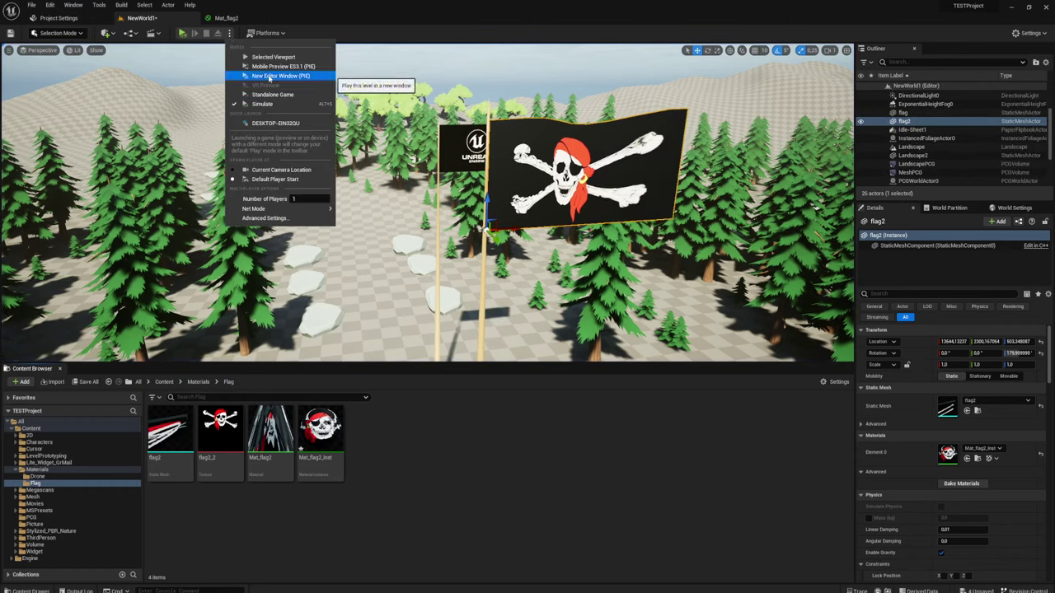
click(272, 57)
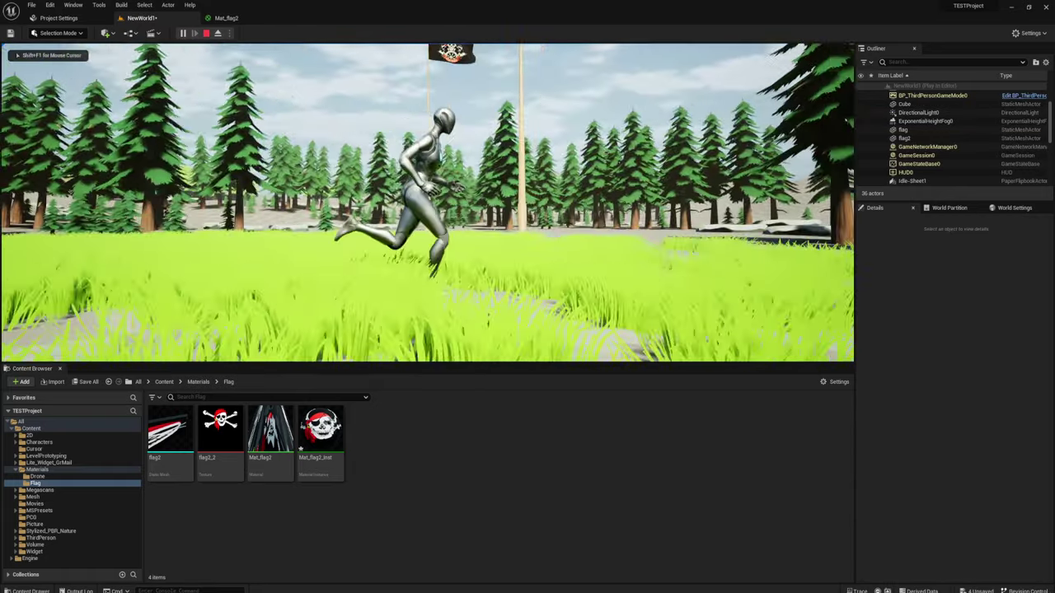
Switch the play session to full screen and look at both waving flags from the character's view.
key(shift+F1)
key(F11)
click(527, 297)
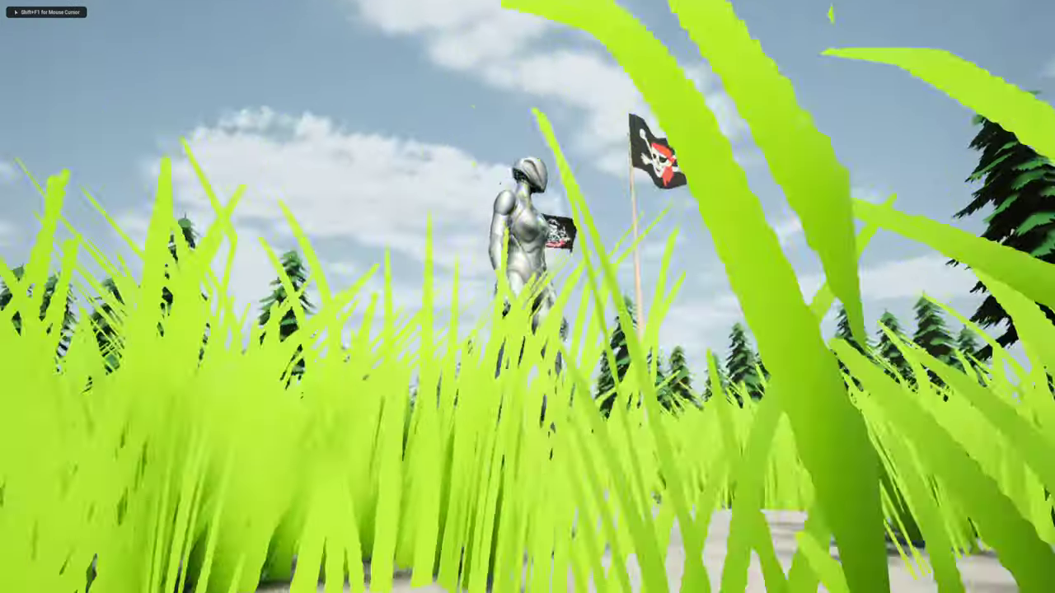
key(d)
Examine the flags' shader complexity while running the character around them, and end the play session.
key(F5)
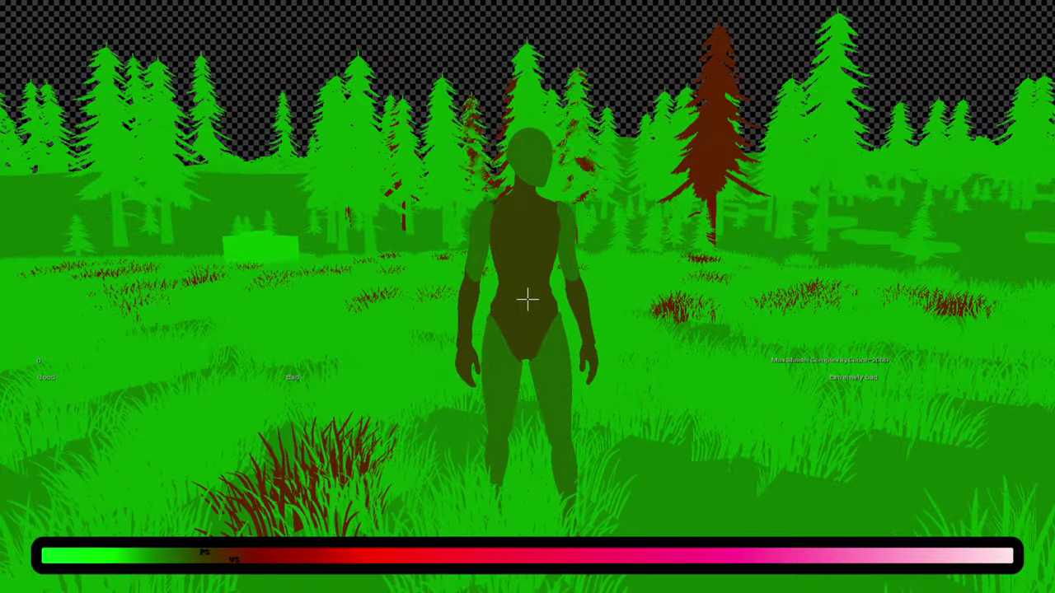
key(w)
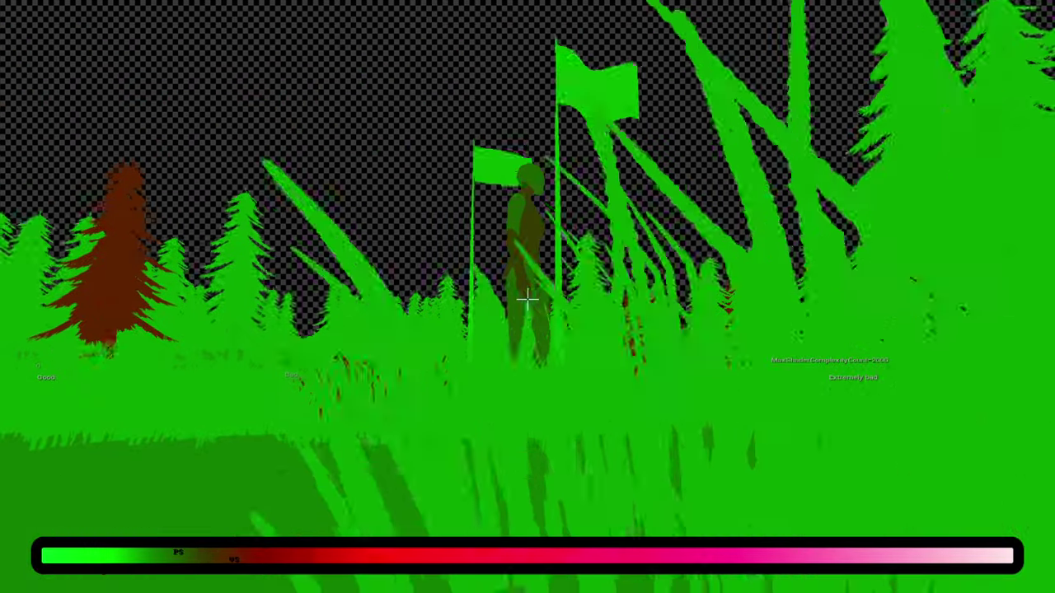
key(w)
key(a)
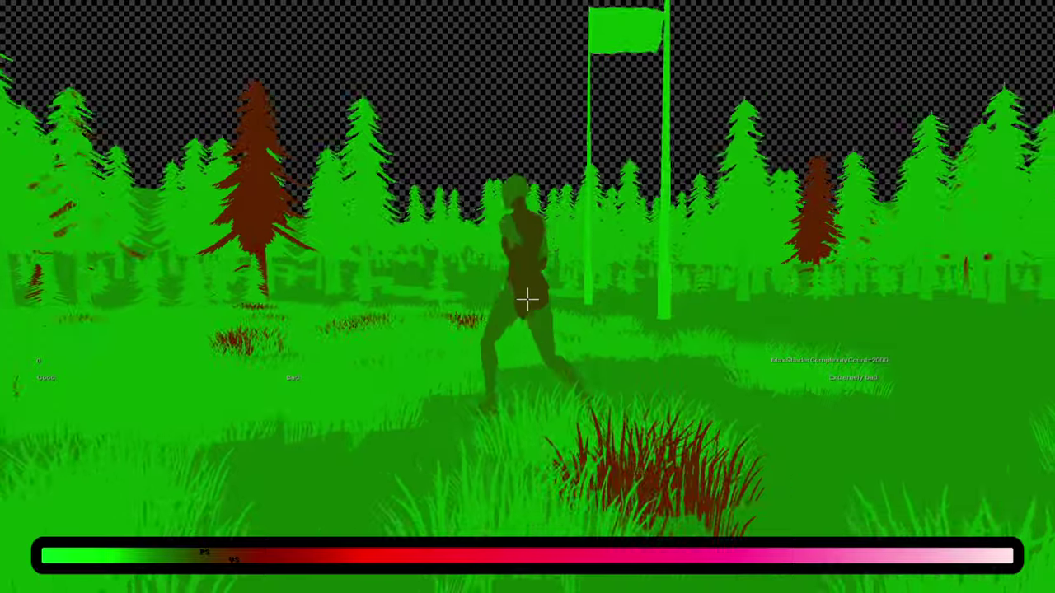
key(w)
key(w)
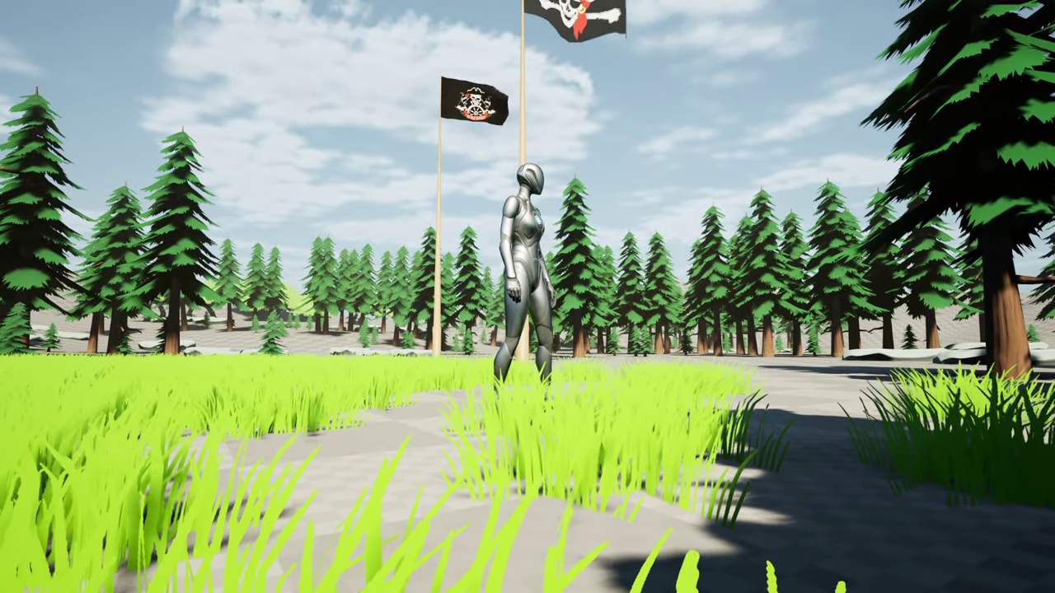
key(Escape)
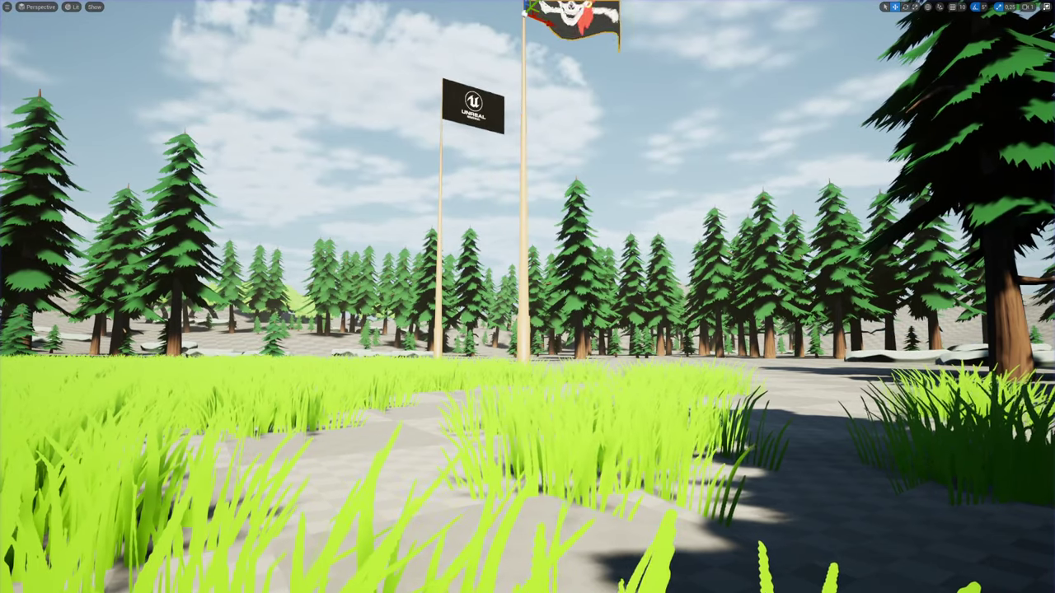